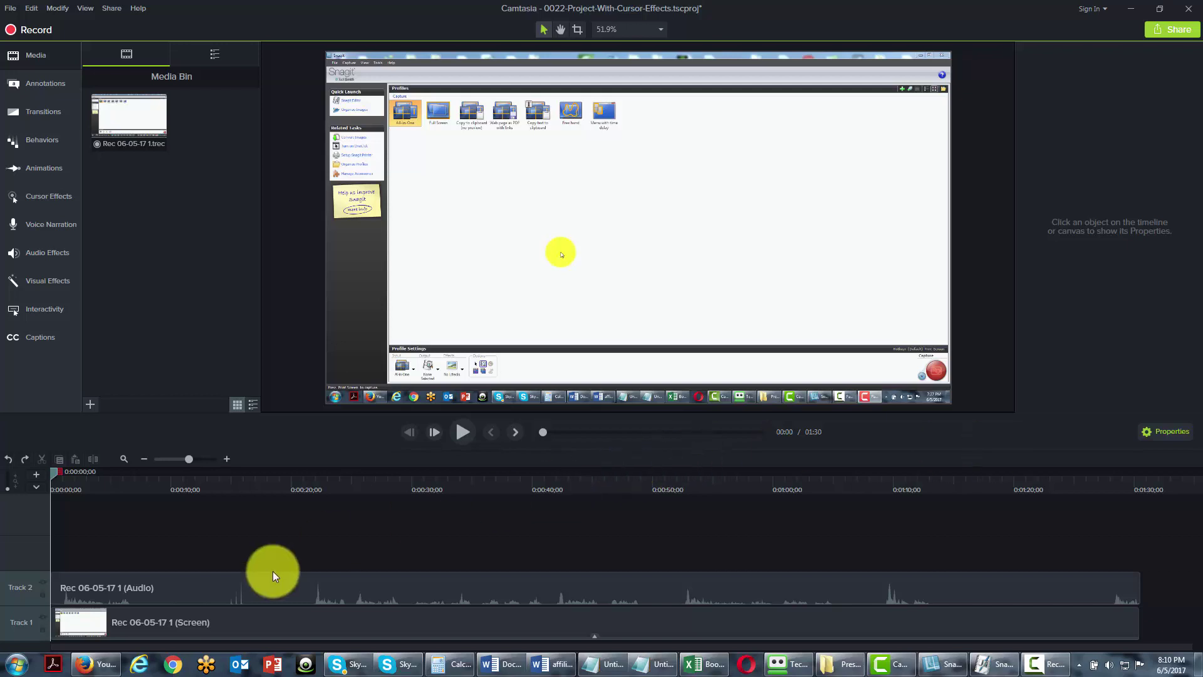
- Delete the original audio clip from Track 2, keeping the Track 1 screen recording
click(193, 590)
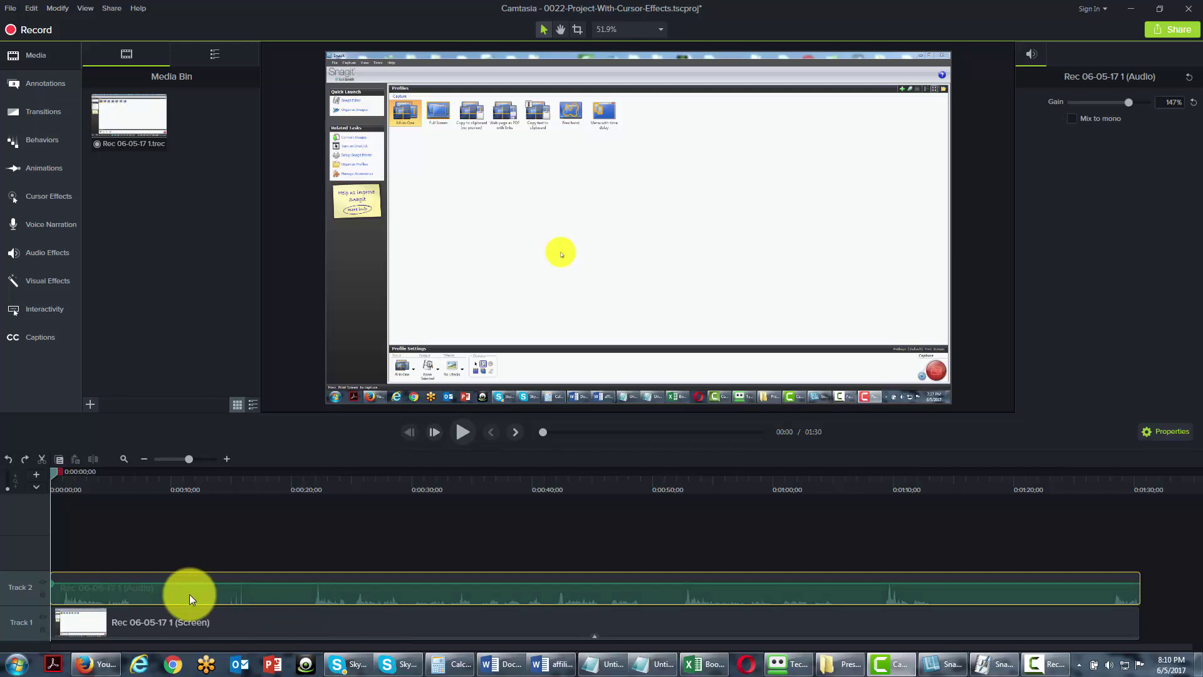
click(181, 622)
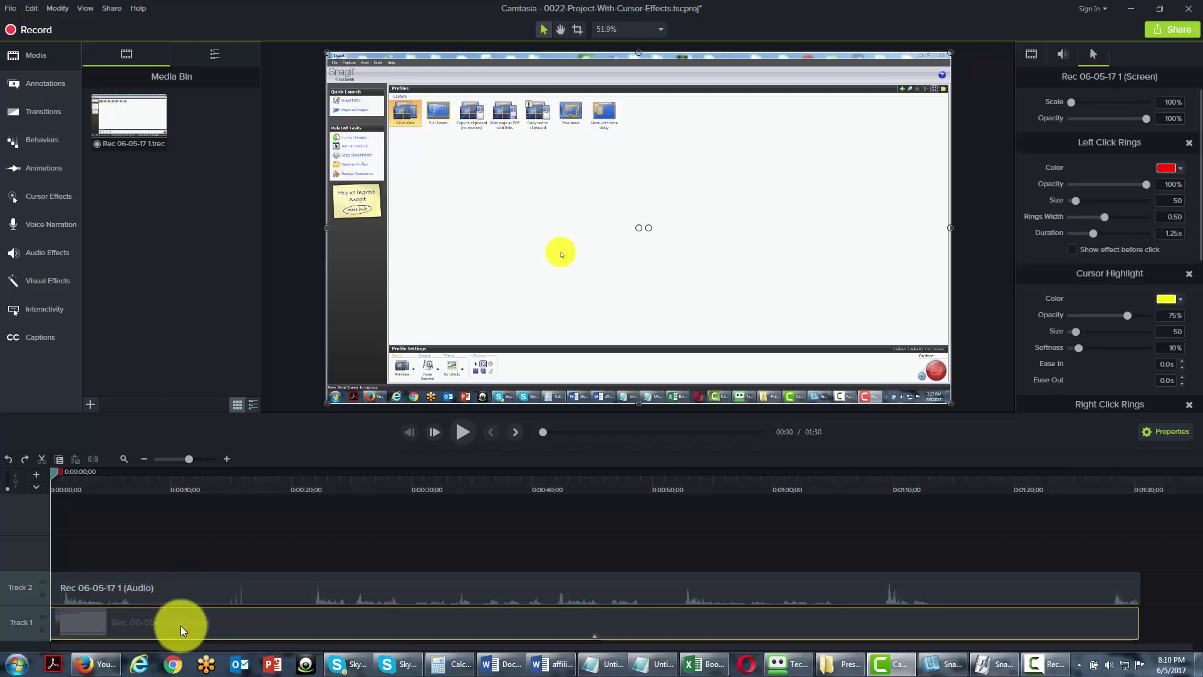
click(202, 582)
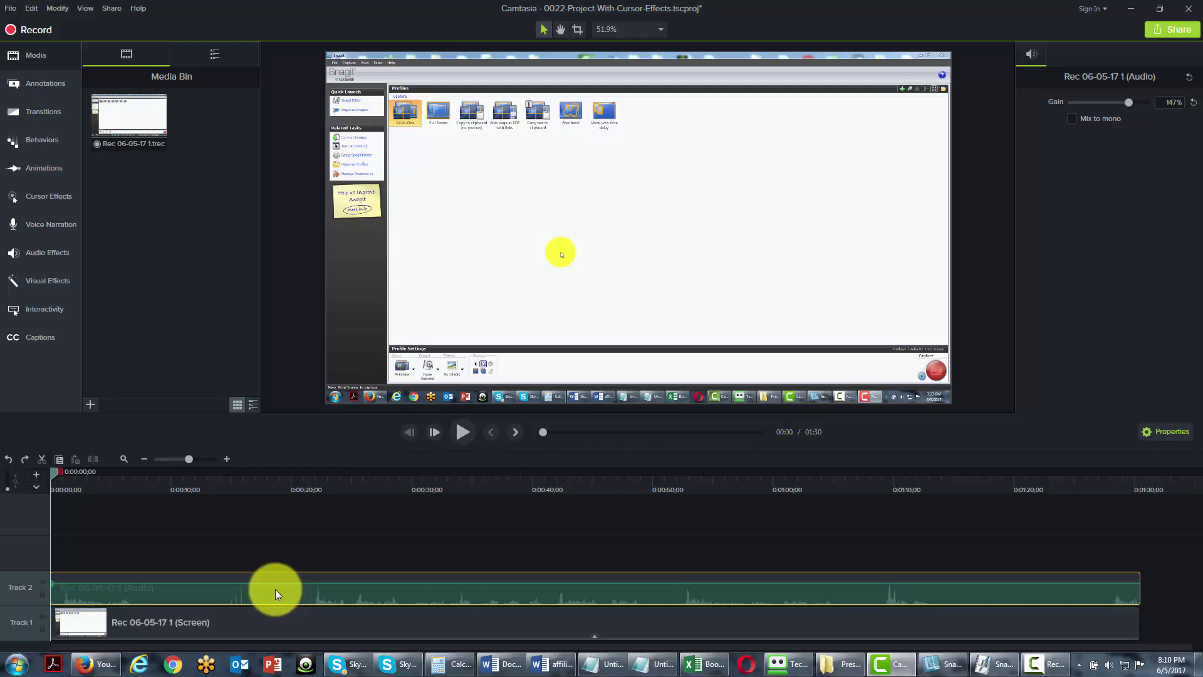
key(Delete)
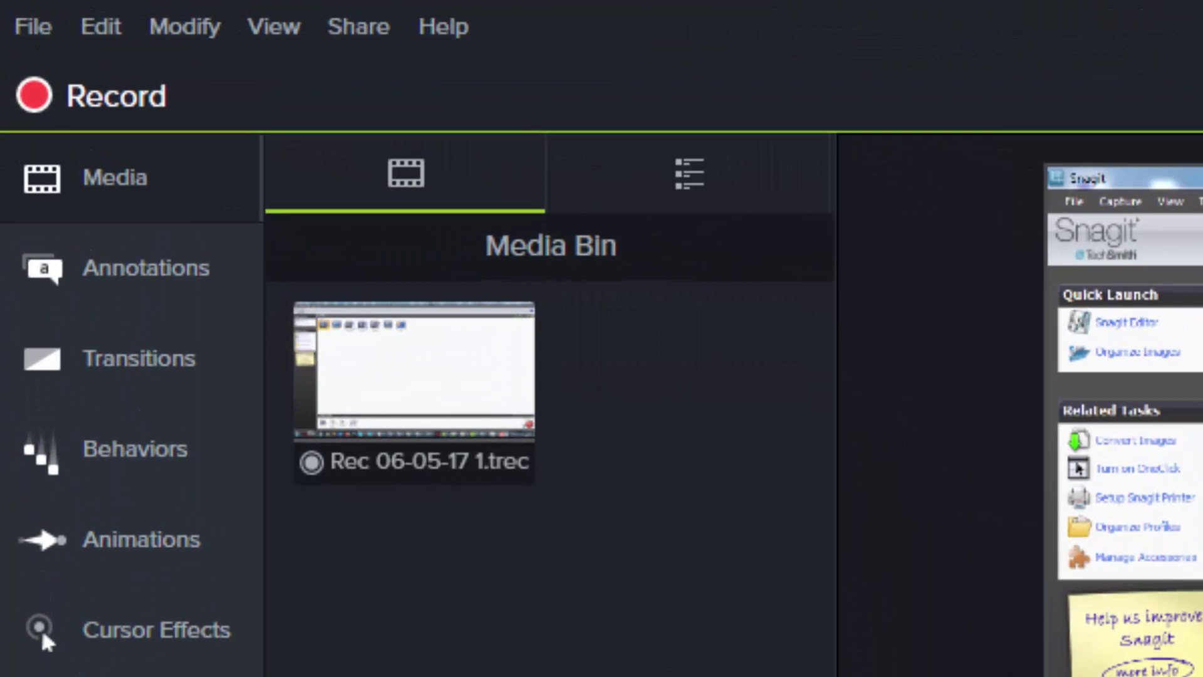
- Save the project as '023-Project-With-Voice-Narration' and dismiss the saved notice
click(20, 26)
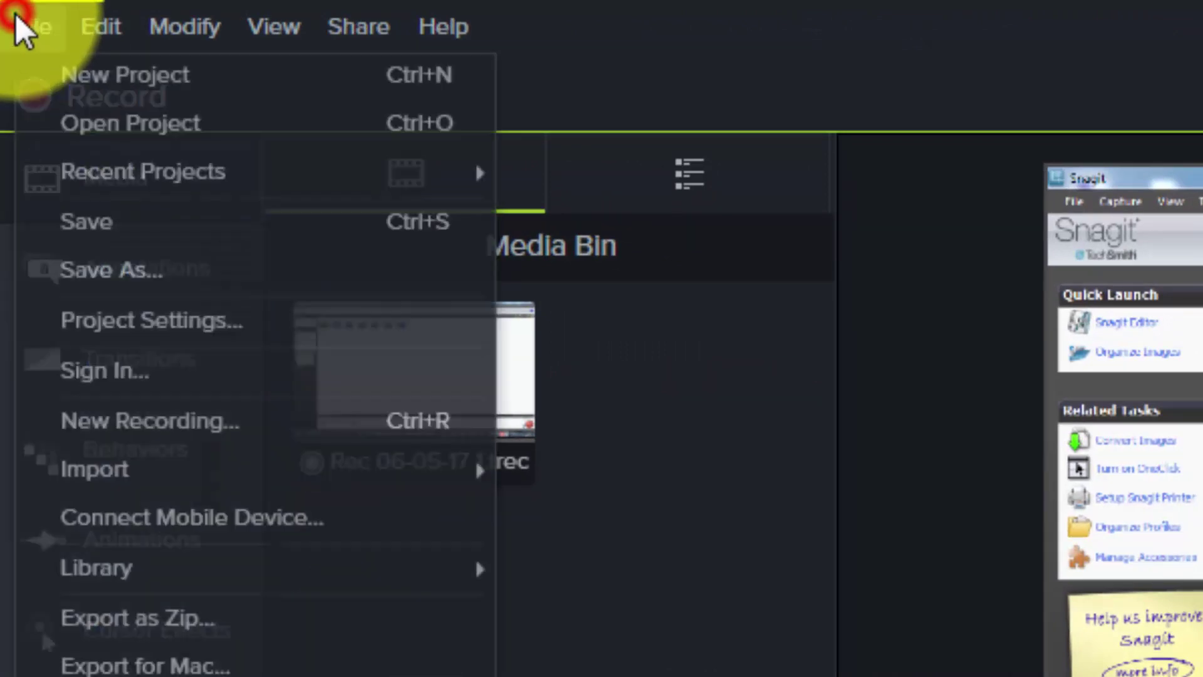
click(156, 271)
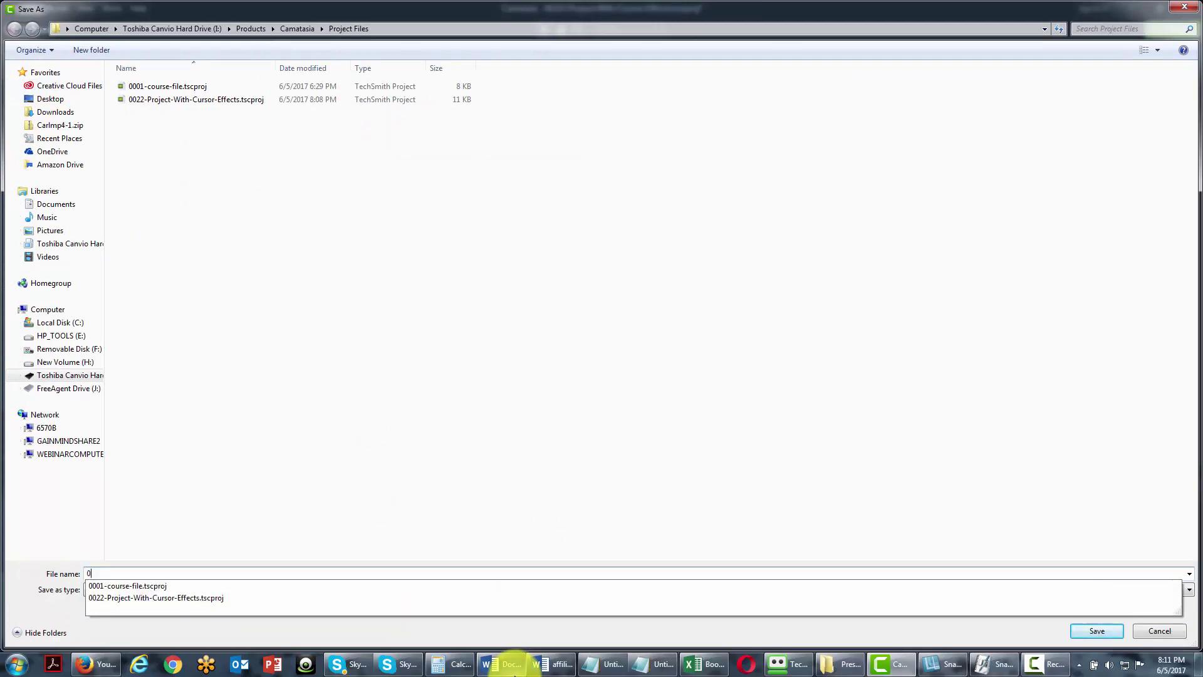
text(023)
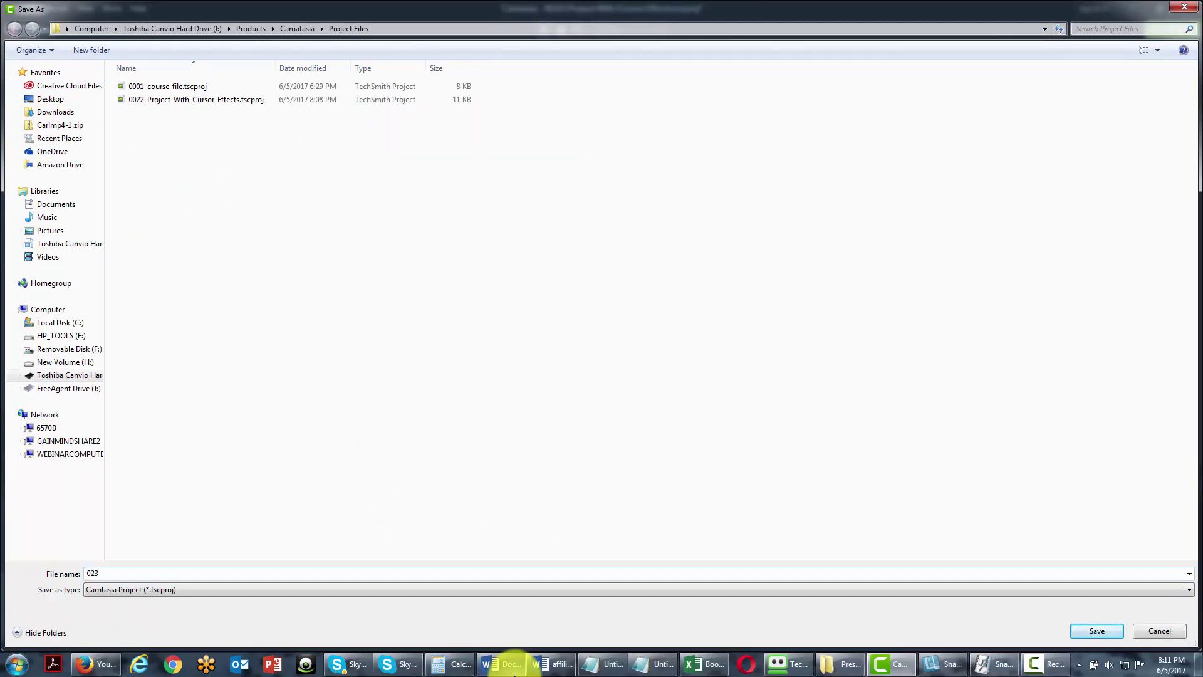
key(Return)
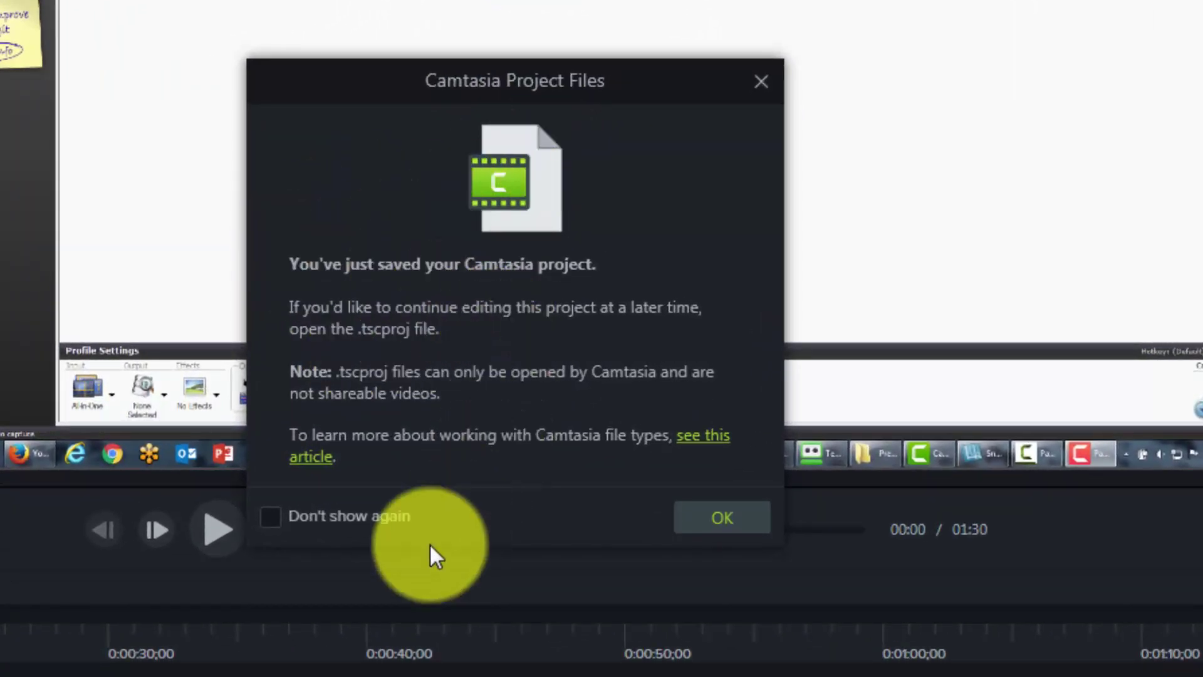
click(714, 522)
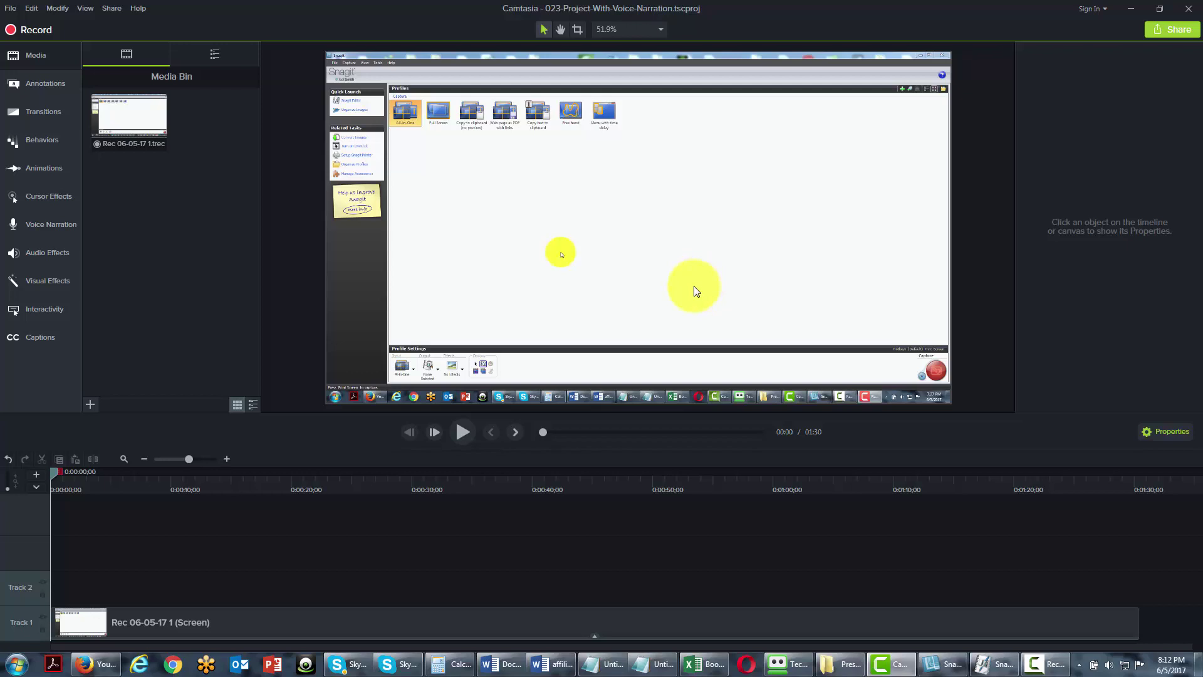
- Open Voice Narration and select the external IDT microphone as the input
click(51, 228)
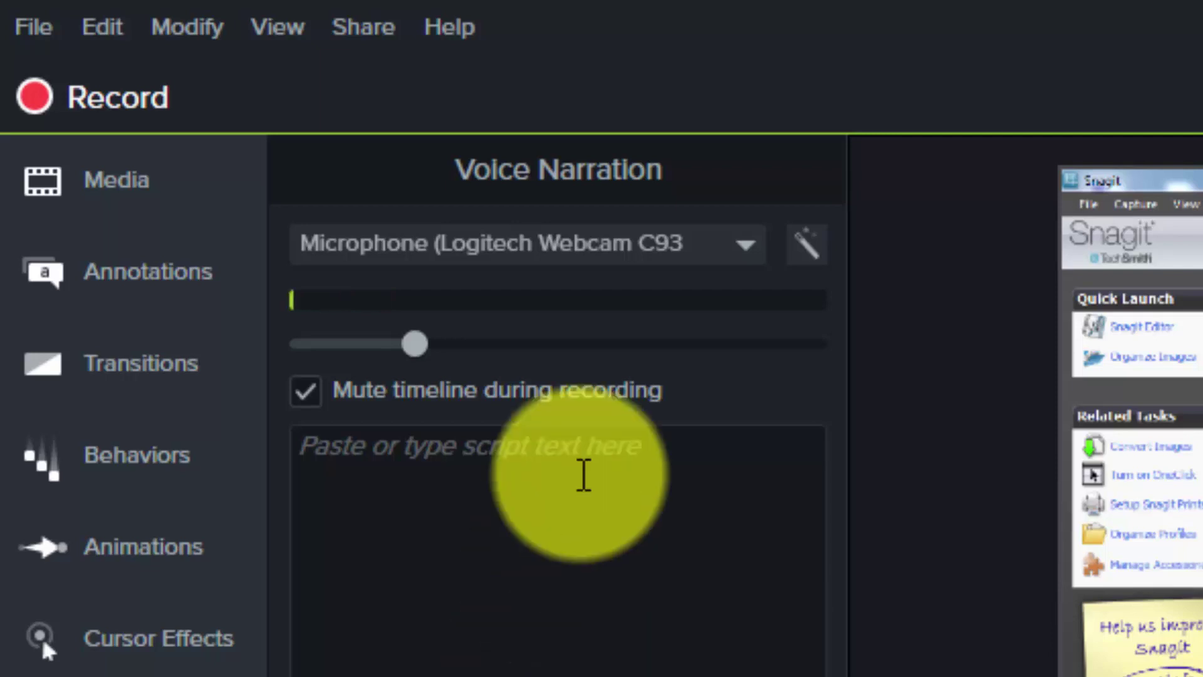
click(745, 248)
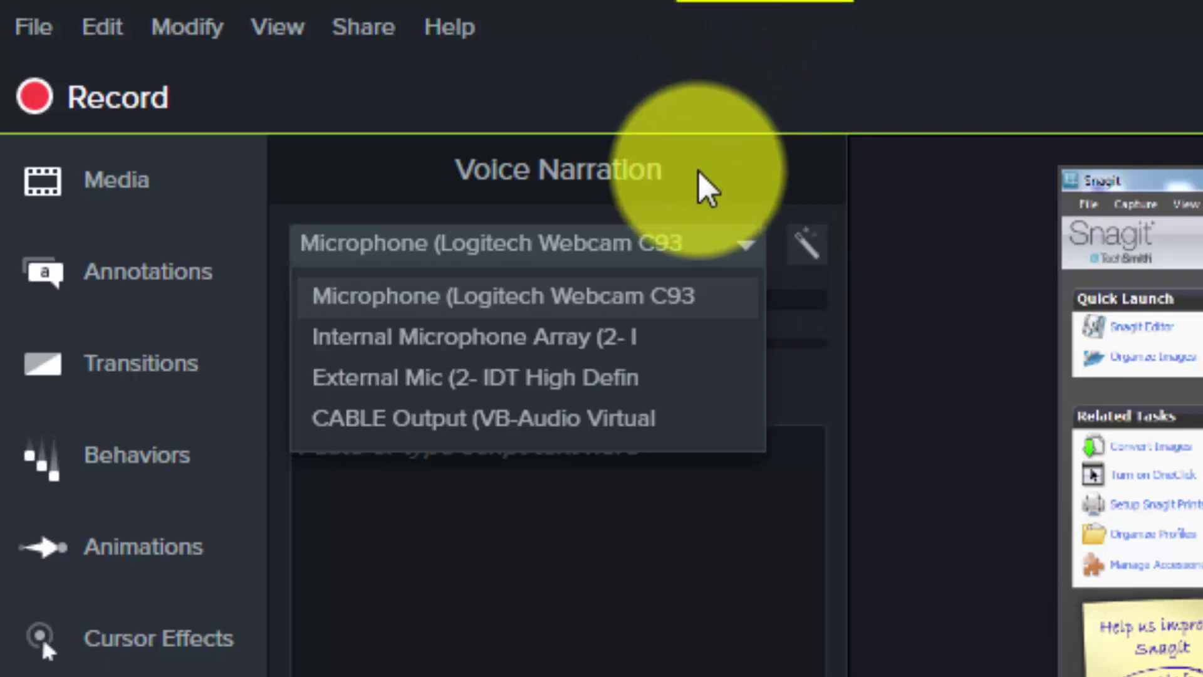
click(588, 385)
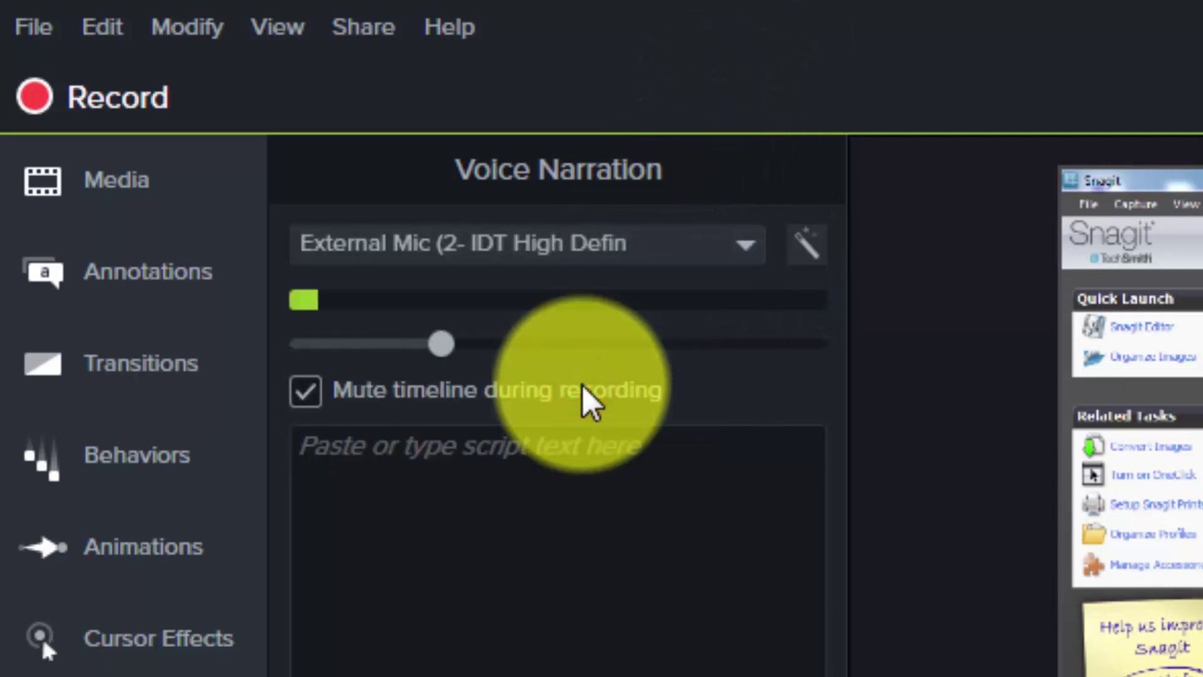
click(398, 490)
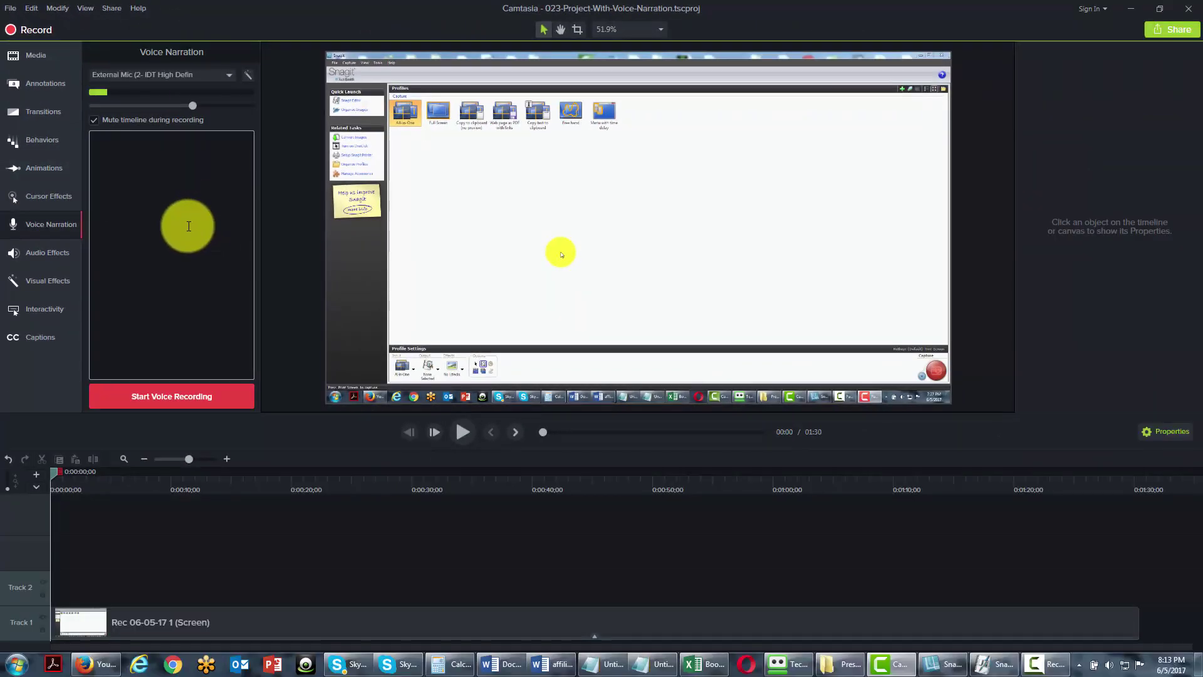
- Record a voice narration over the video playback, then stop recording
click(285, 217)
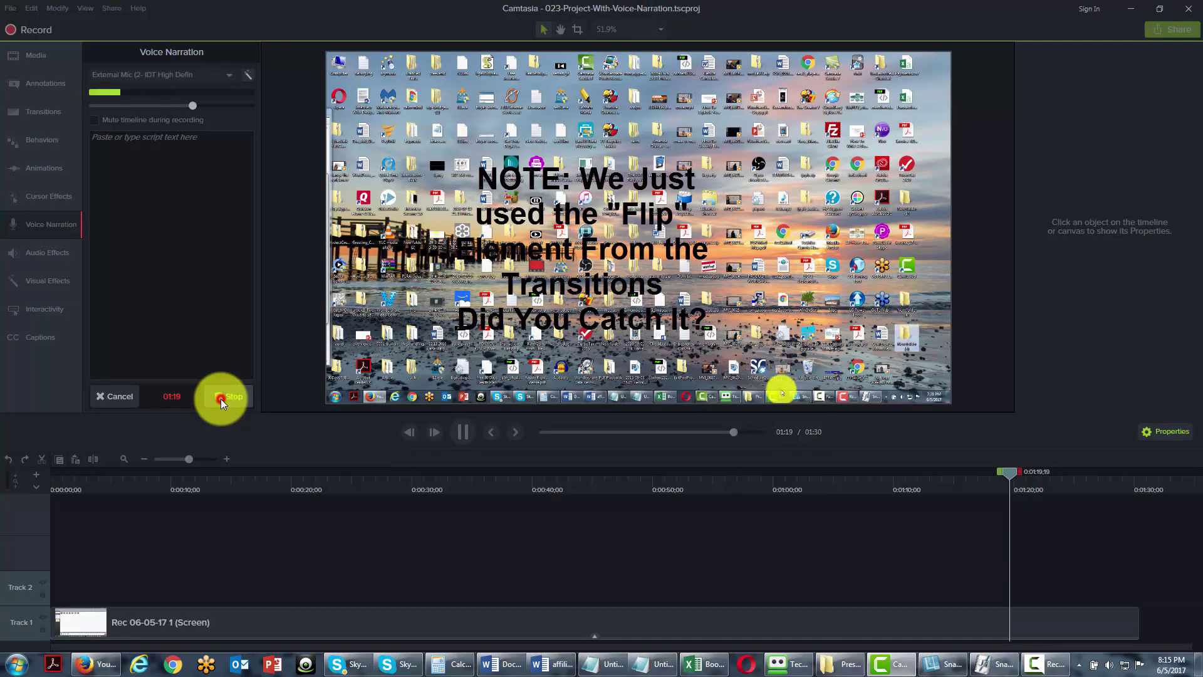
click(221, 399)
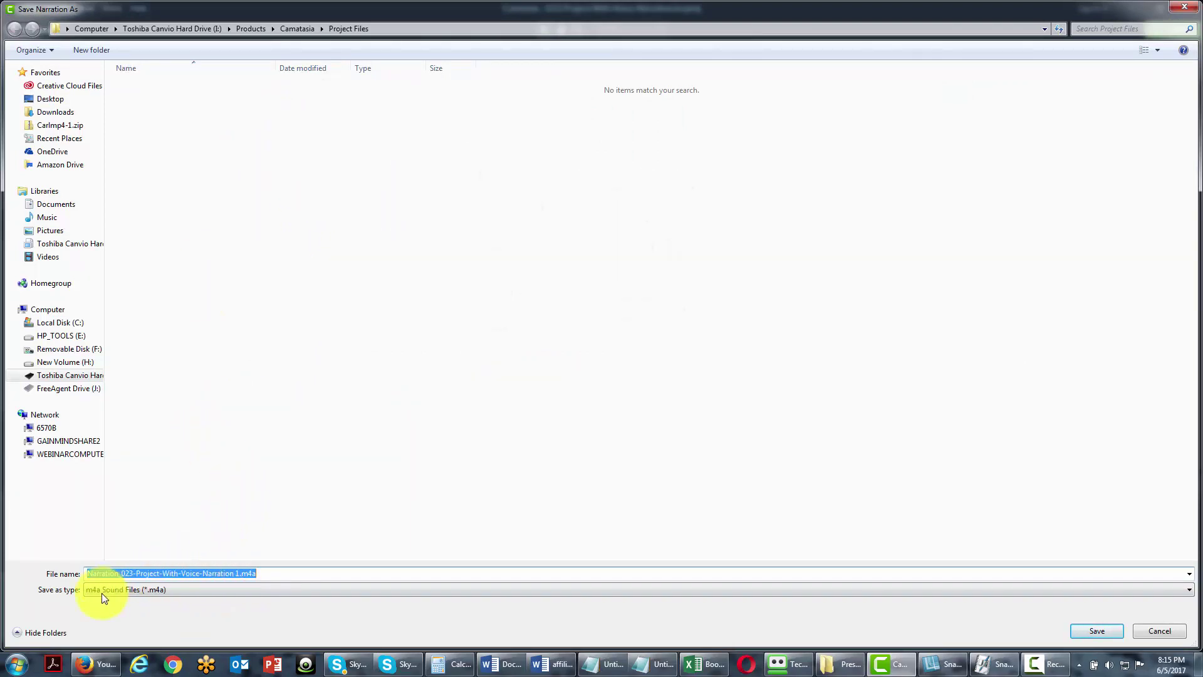
- Save the narration as an m4a sound file in Project Files
click(143, 596)
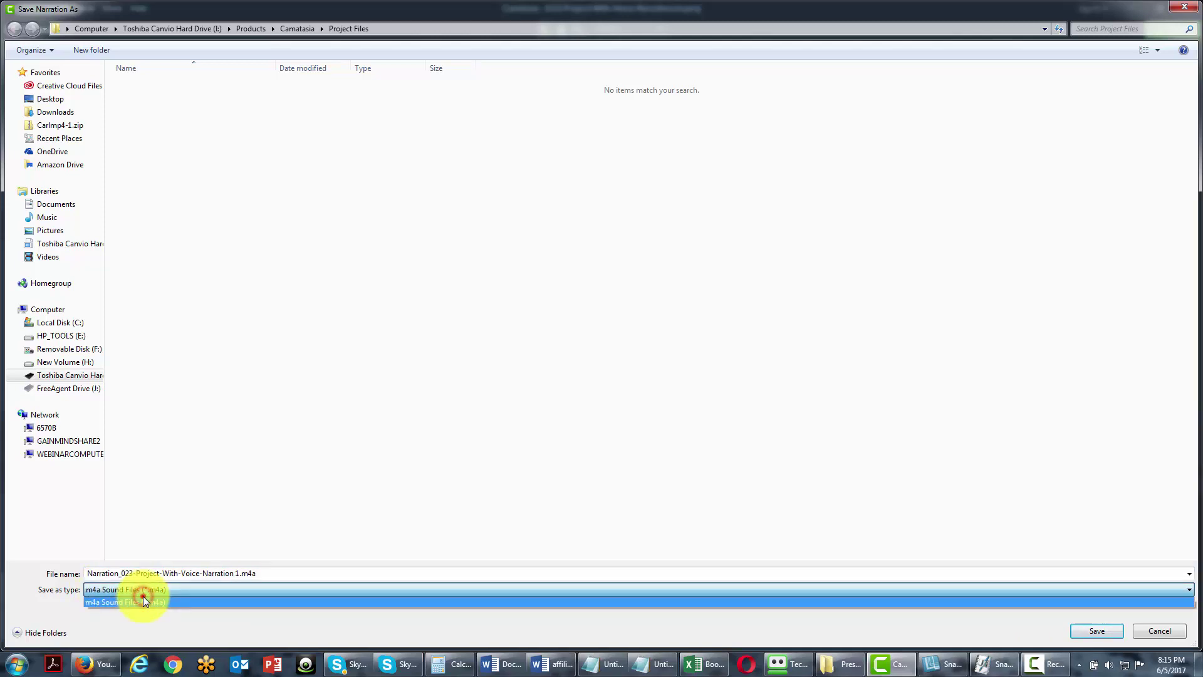
click(143, 596)
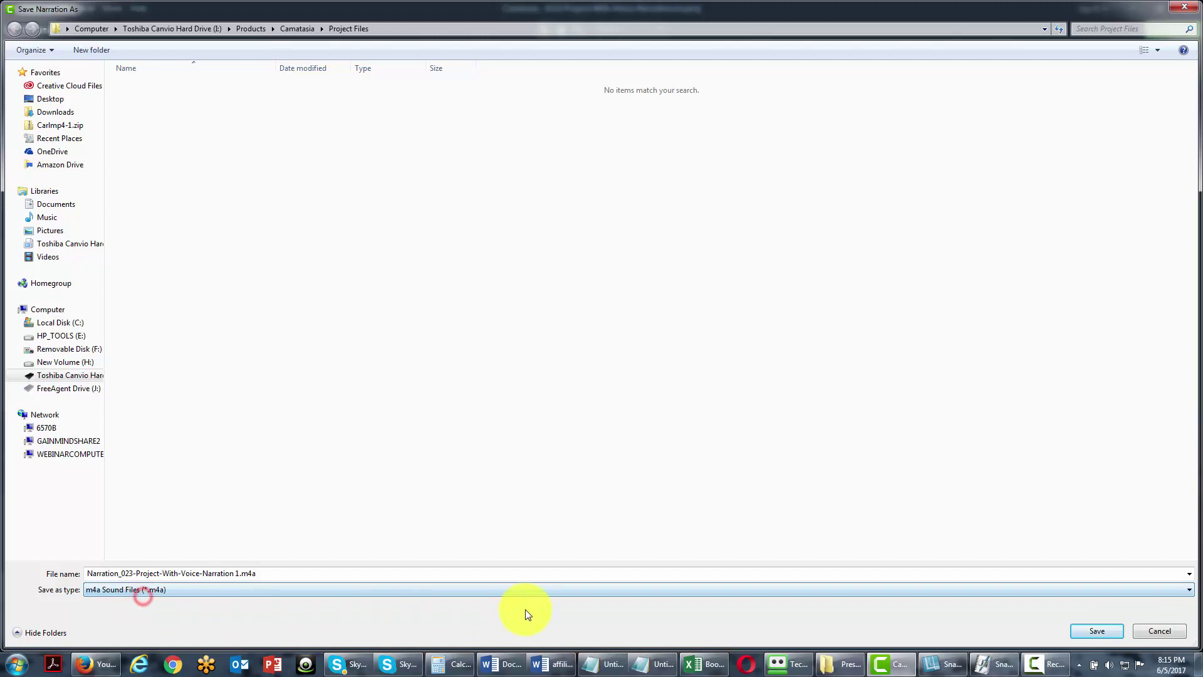
click(1091, 630)
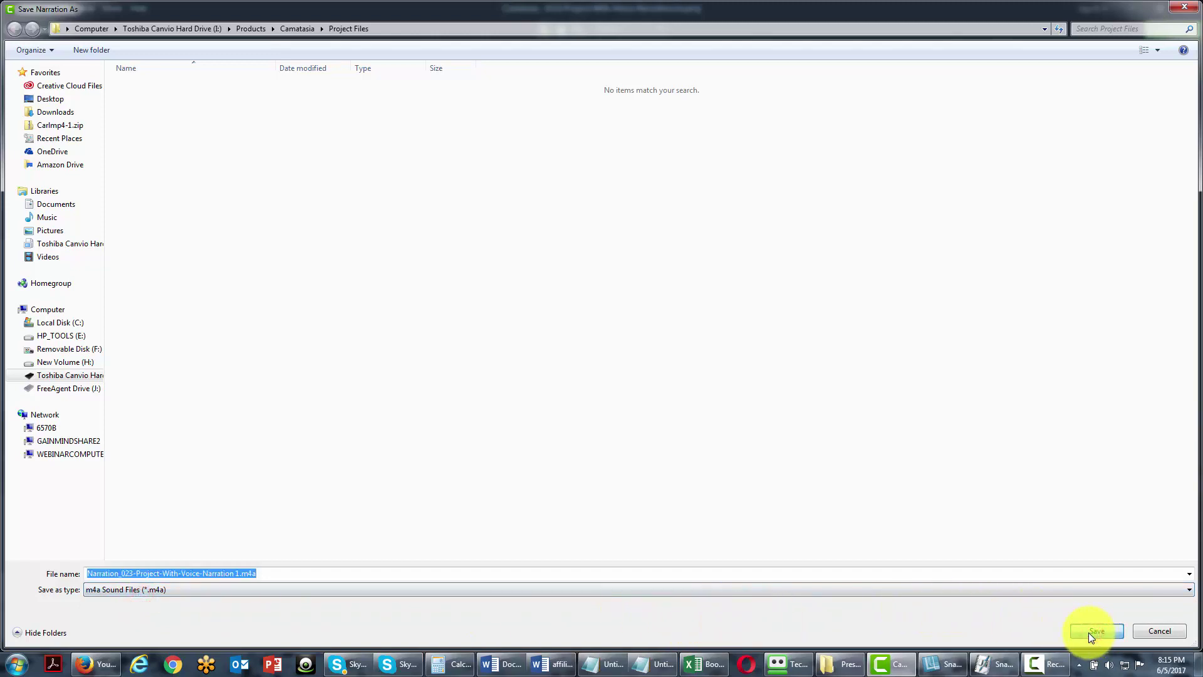